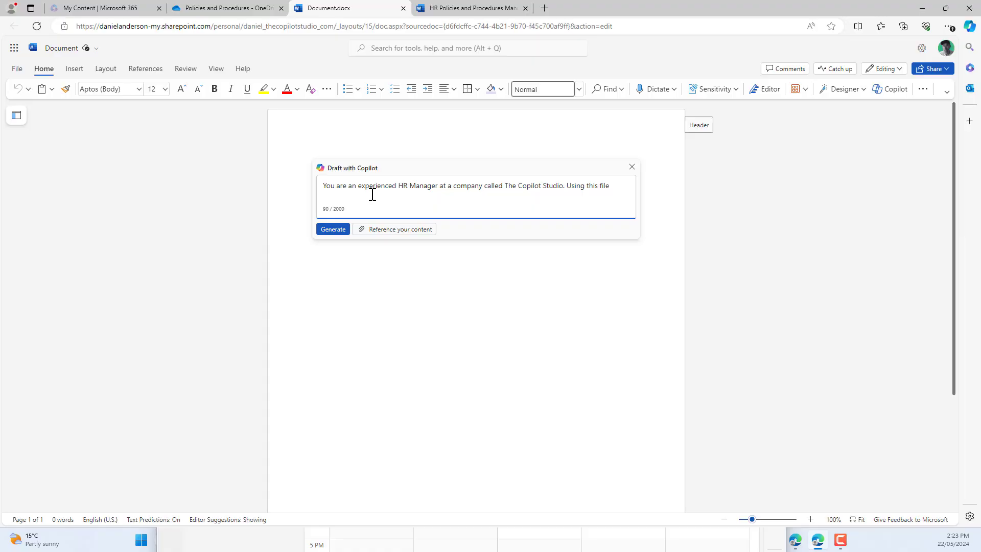
pyautogui.write('/HR Polic')
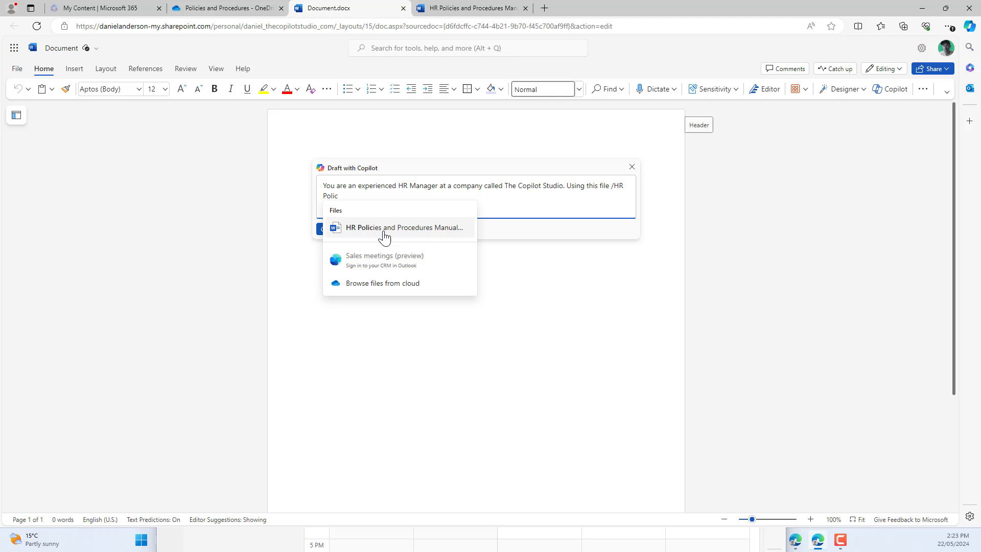
# - Have Copilot draft an Employee Leave Policy from HR Policies and Procedures Manual Template.docx
pyautogui.click(379, 228)
pyautogui.write('eference can you please')
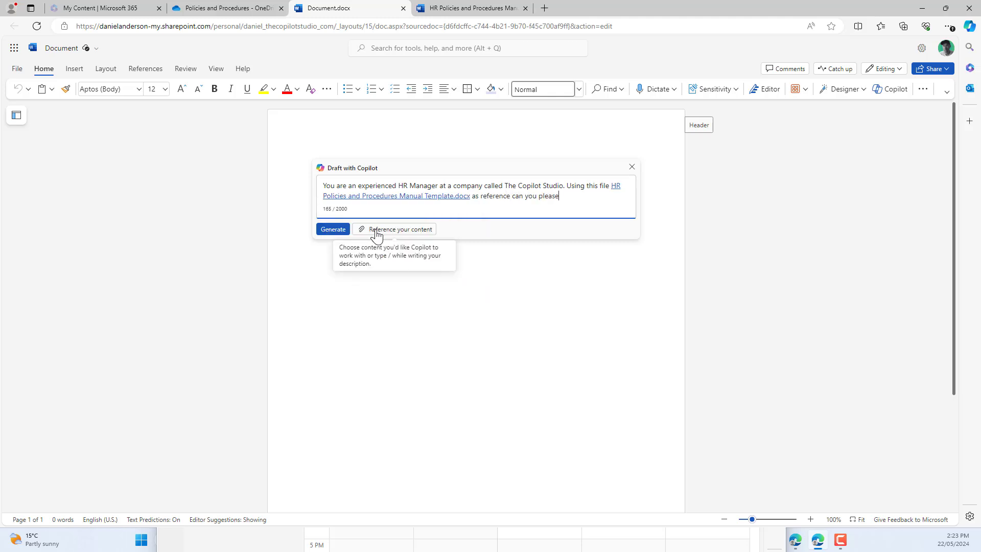
pyautogui.write('oyee Leave Policy.')
pyautogui.press('Return')
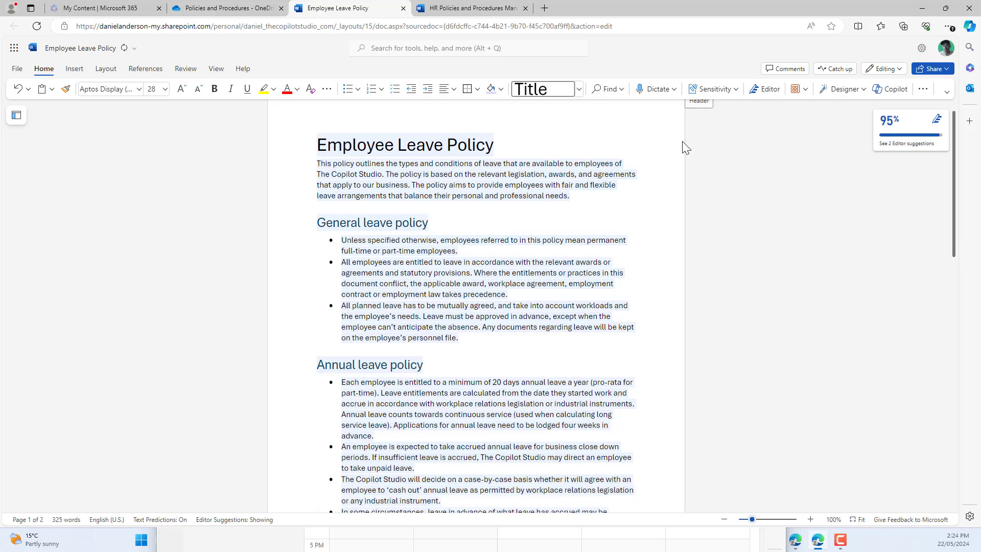
pyautogui.scroll(-5, 460, 230)
pyautogui.scroll(3, 429, 207)
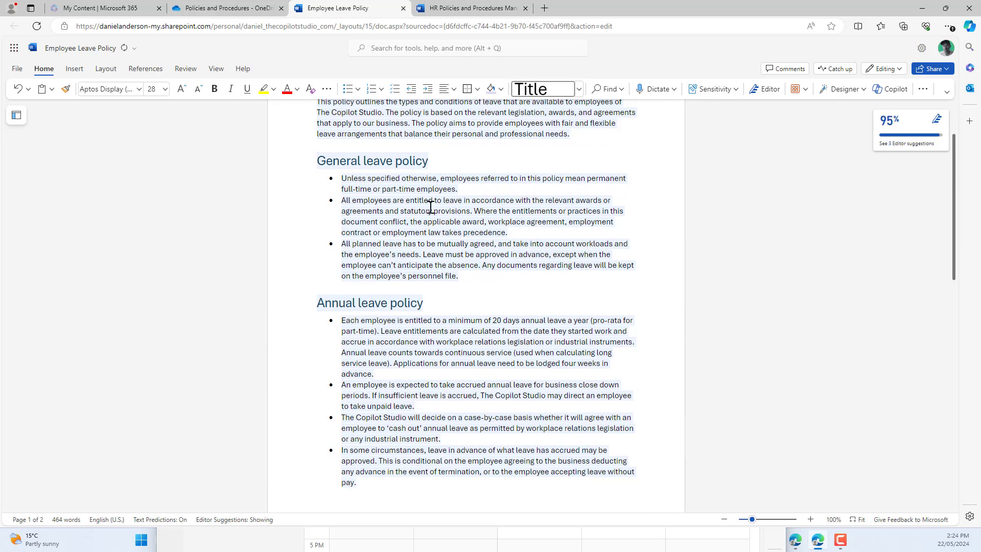
pyautogui.scroll(-5, 443, 207)
pyautogui.scroll(-3, 443, 207)
pyautogui.scroll(-5, 460, 230)
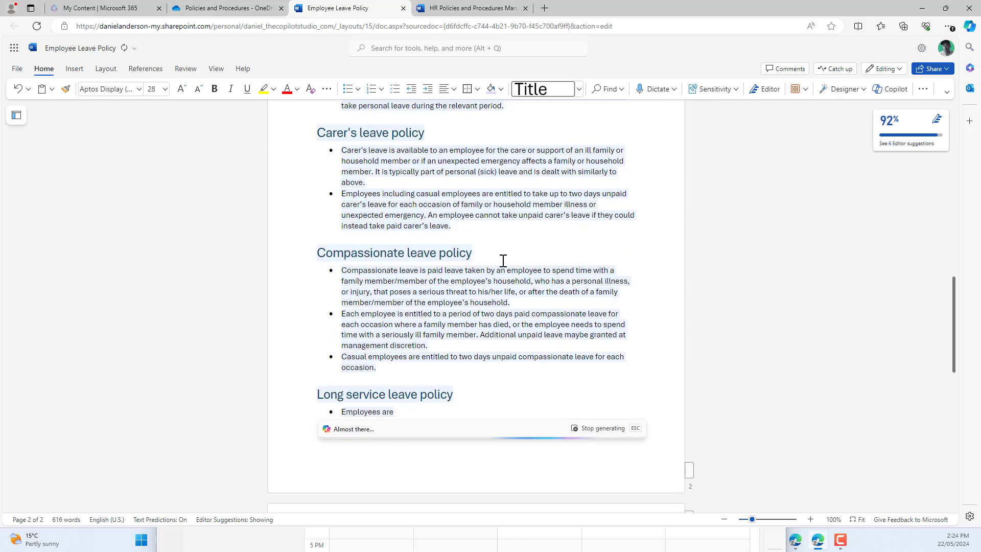
pyautogui.scroll(-5, 485, 155)
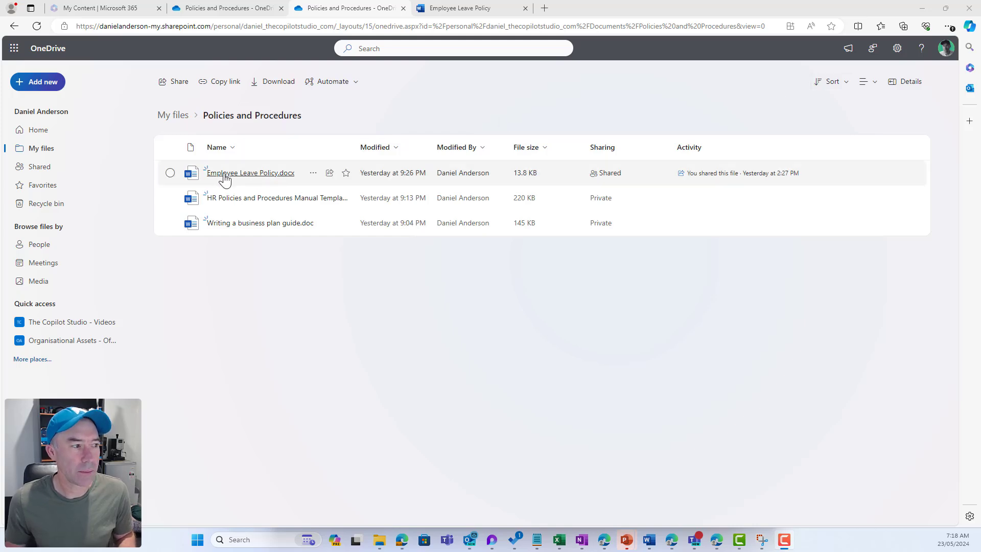
pyautogui.click(250, 173)
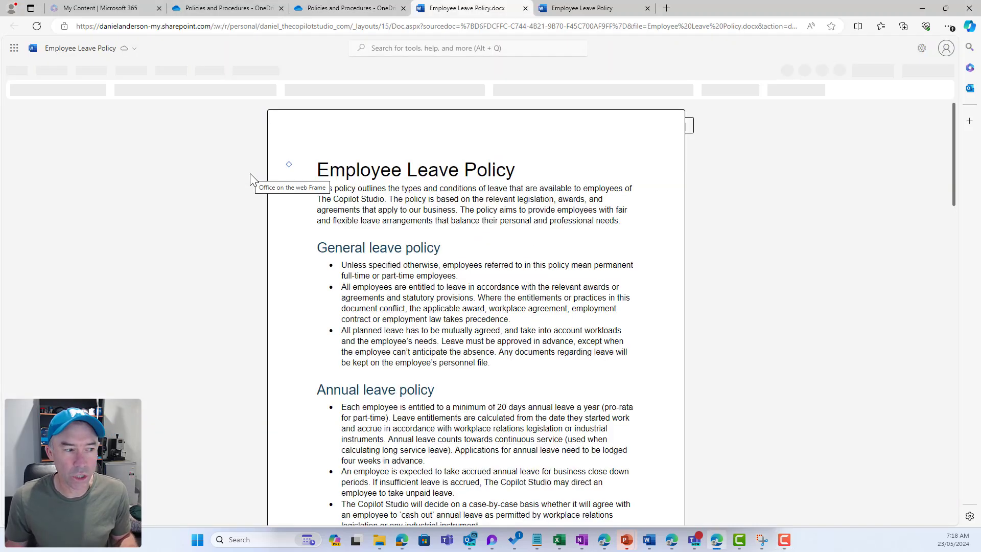
pyautogui.scroll(-5, 665, 231)
pyautogui.scroll(-5, 665, 231)
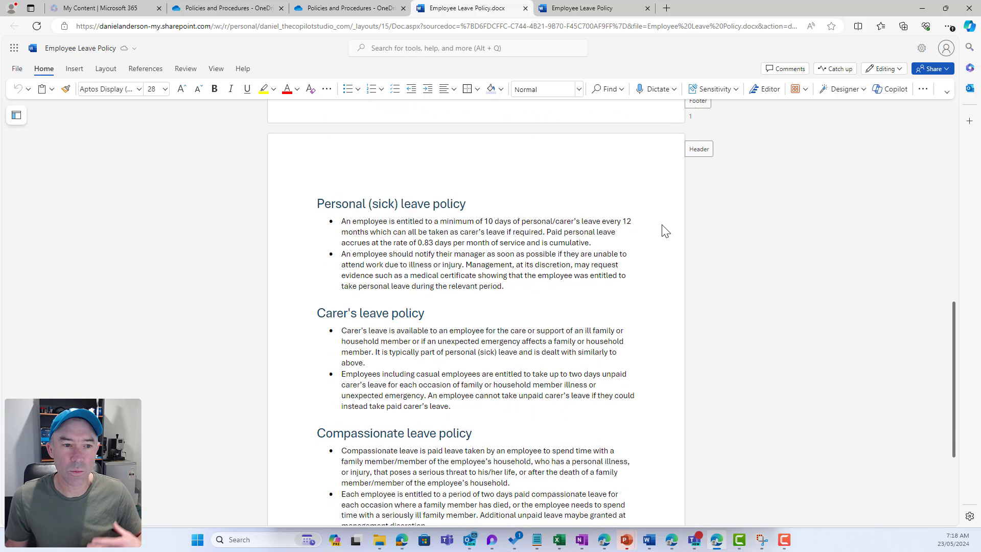
pyautogui.scroll(-5, 665, 230)
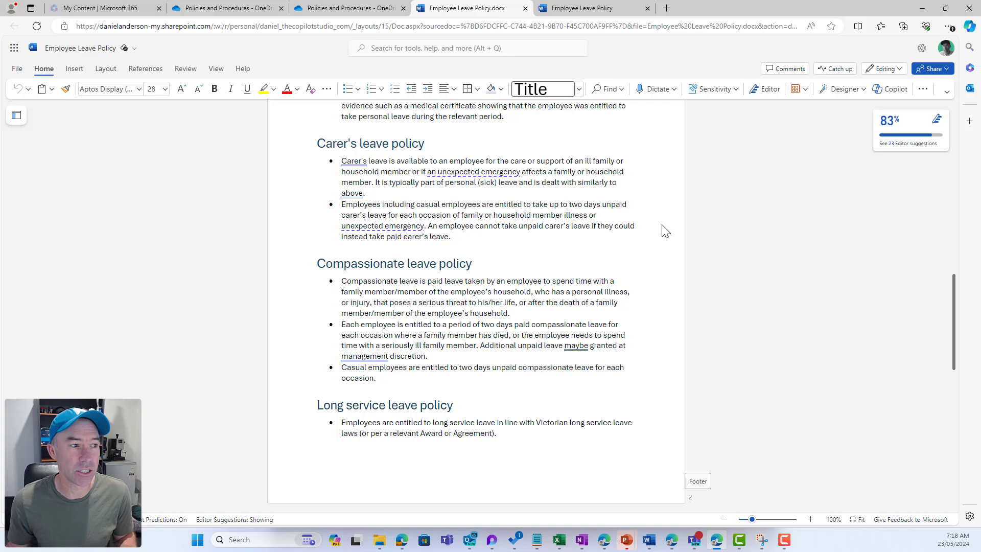
pyautogui.scroll(3, 664, 231)
pyautogui.scroll(3, 665, 231)
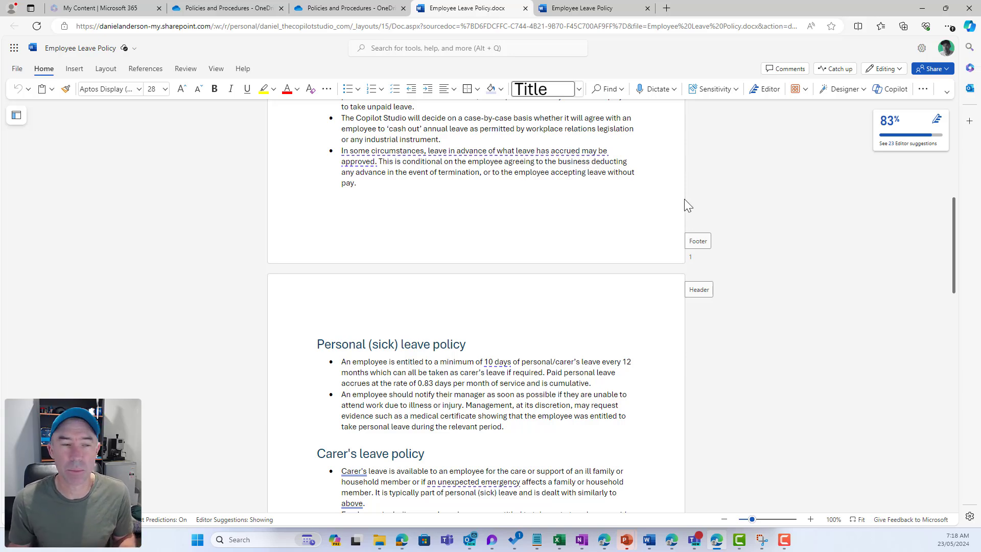
pyautogui.click(349, 8)
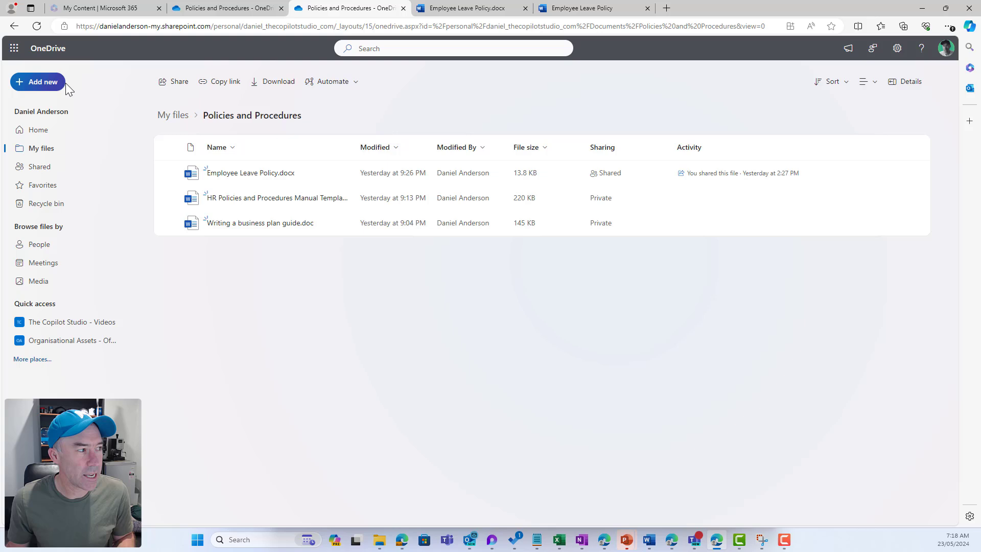
# - Create a new presentation from the organisation's Copilot Studio Template
pyautogui.click(38, 81)
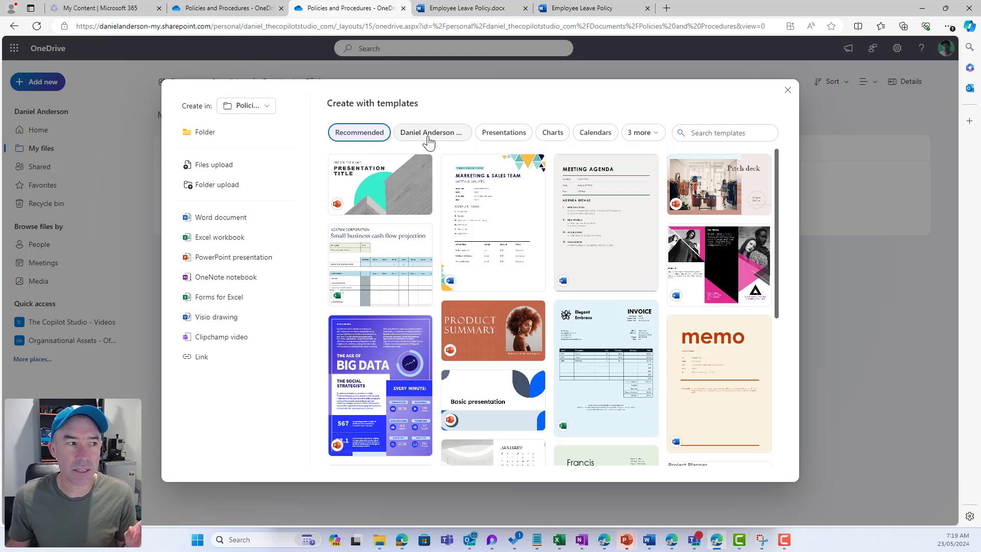
pyautogui.click(430, 137)
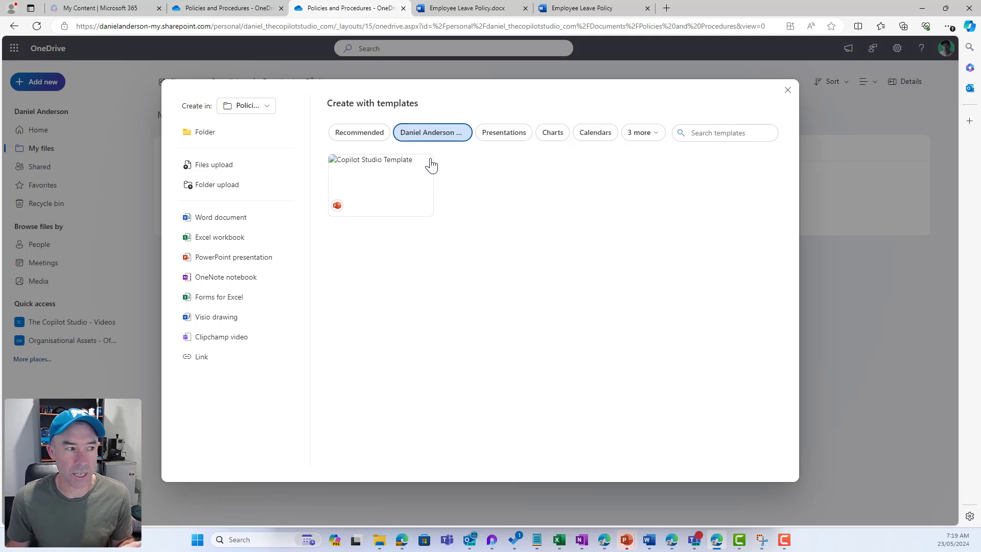
pyautogui.moveTo(380, 184)
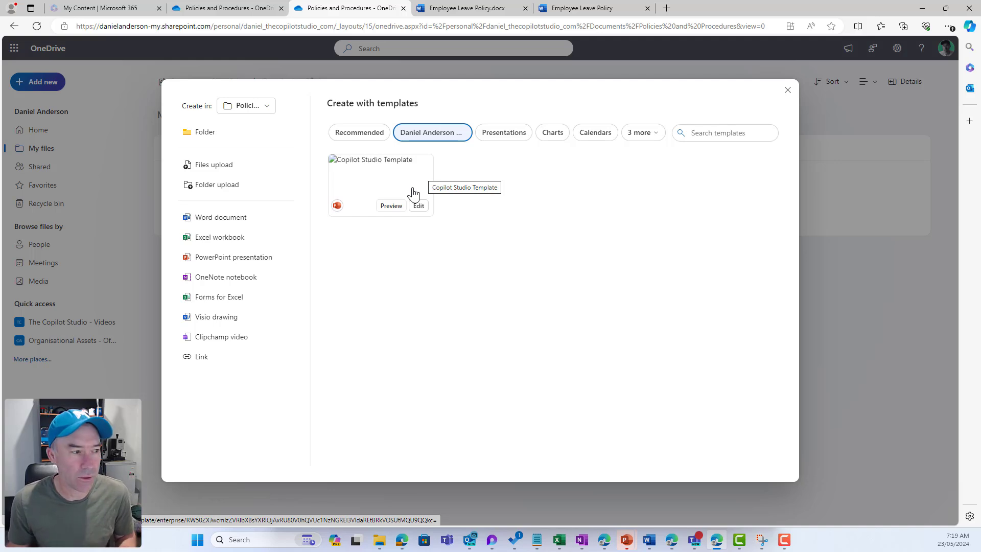
pyautogui.click(419, 207)
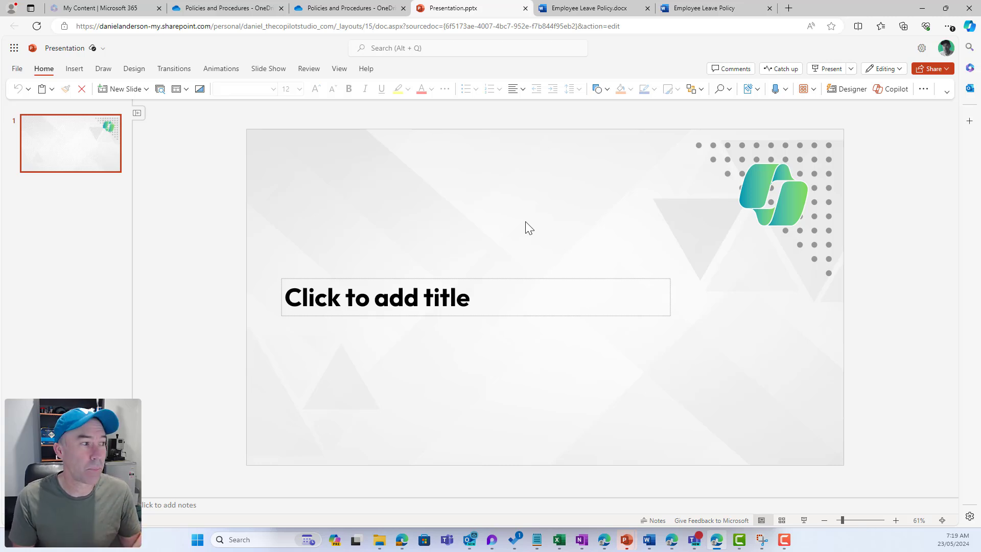
# - Ask Copilot for an HR town hall deck from Employee Leave Policy.docx, using images
pyautogui.click(883, 95)
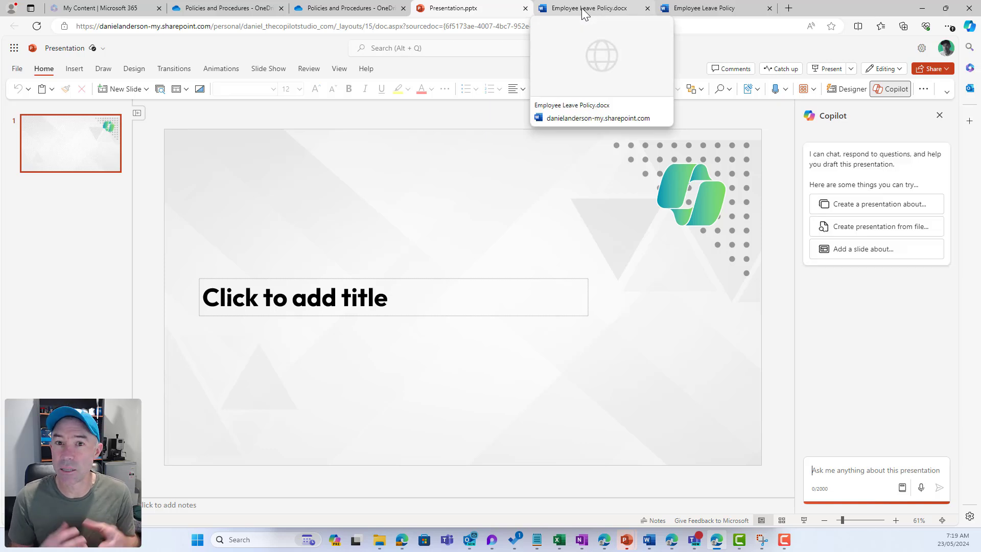
pyautogui.click(836, 472)
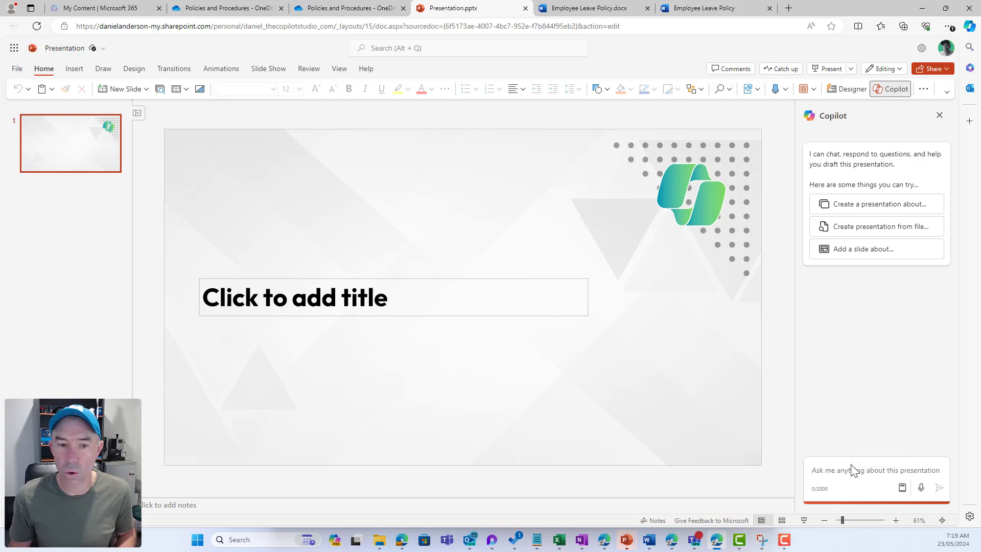
pyautogui.write('y')
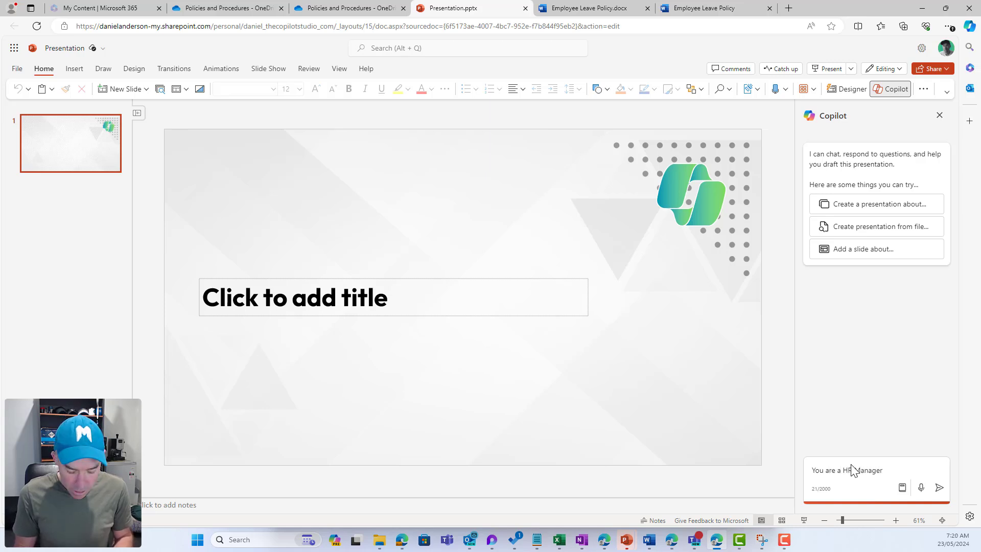
pyautogui.write('you please c')
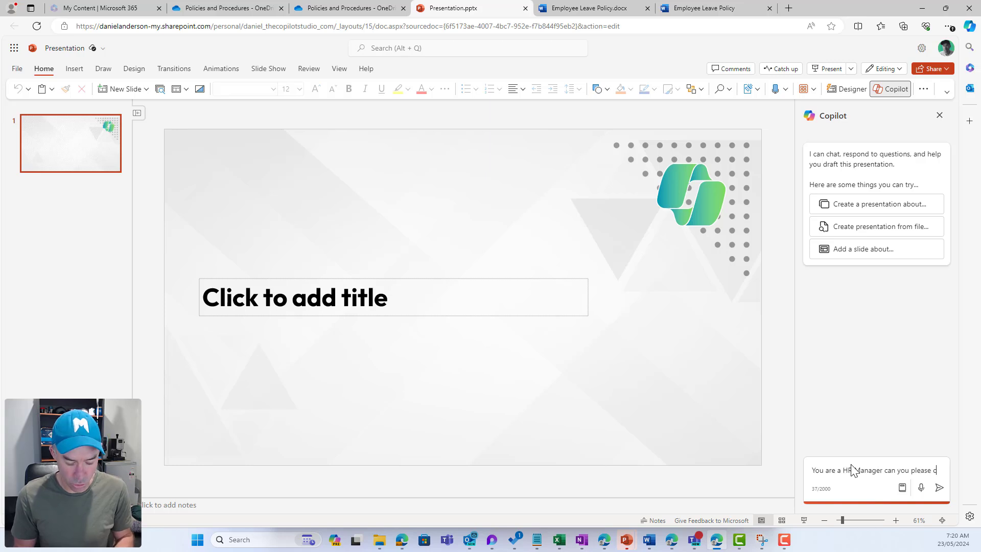
pyautogui.write('reaate a presentation for th')
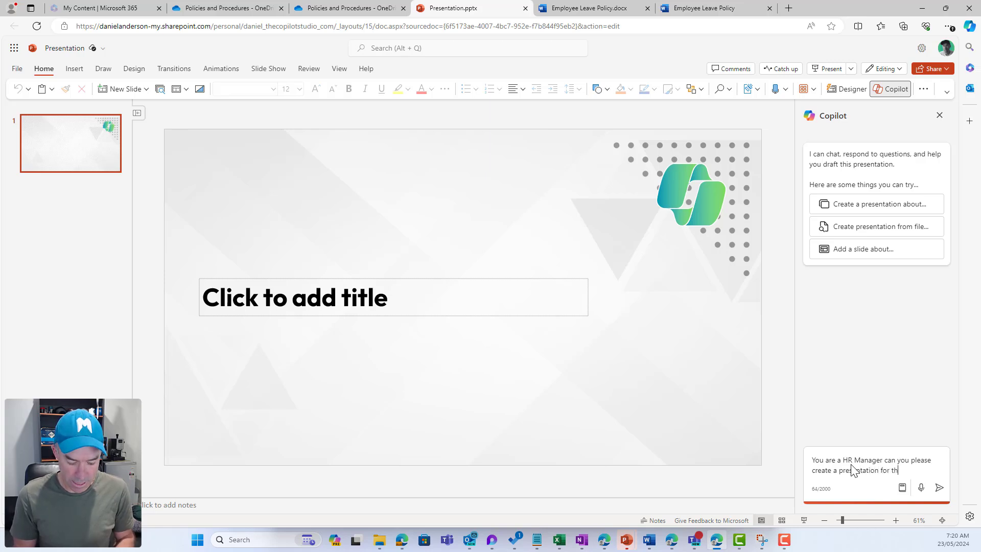
pyautogui.write('ing town hall meeting as use this file')
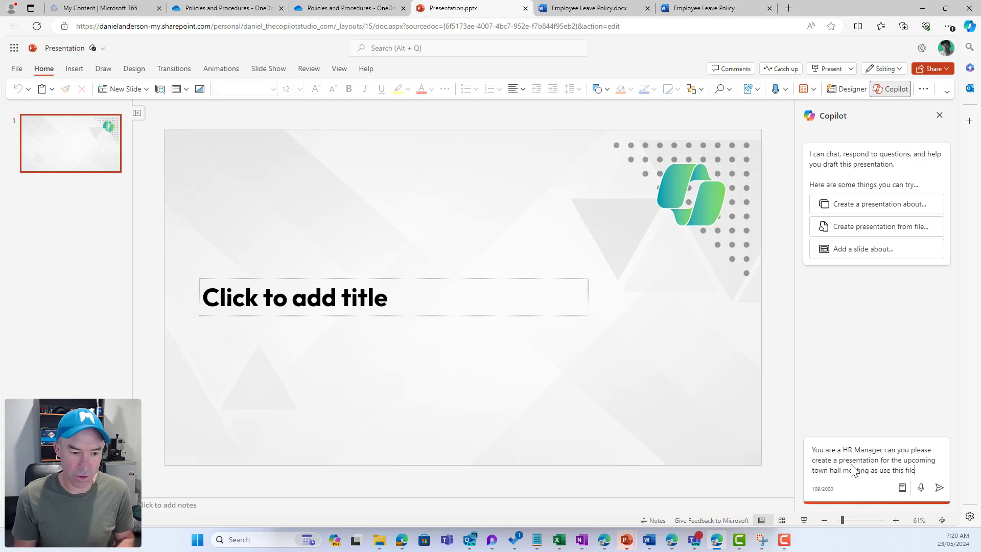
pyautogui.write('renc')
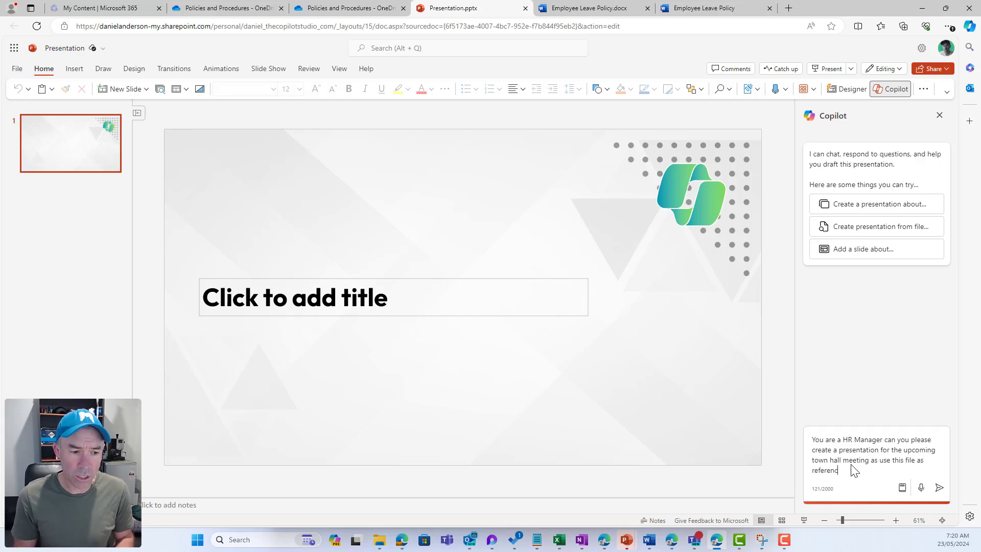
pyautogui.write('e /employ')
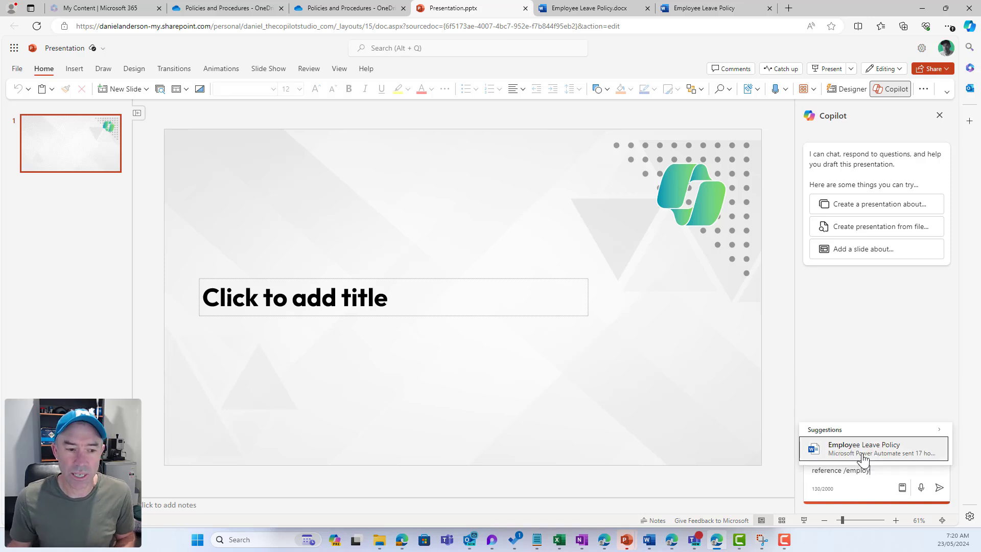
pyautogui.click(860, 449)
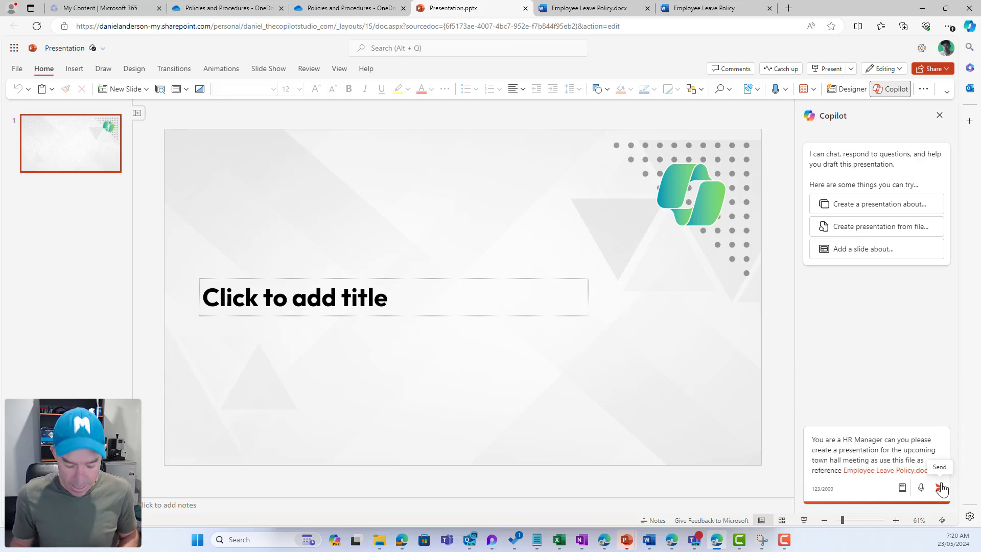
pyautogui.write('please also use images where a')
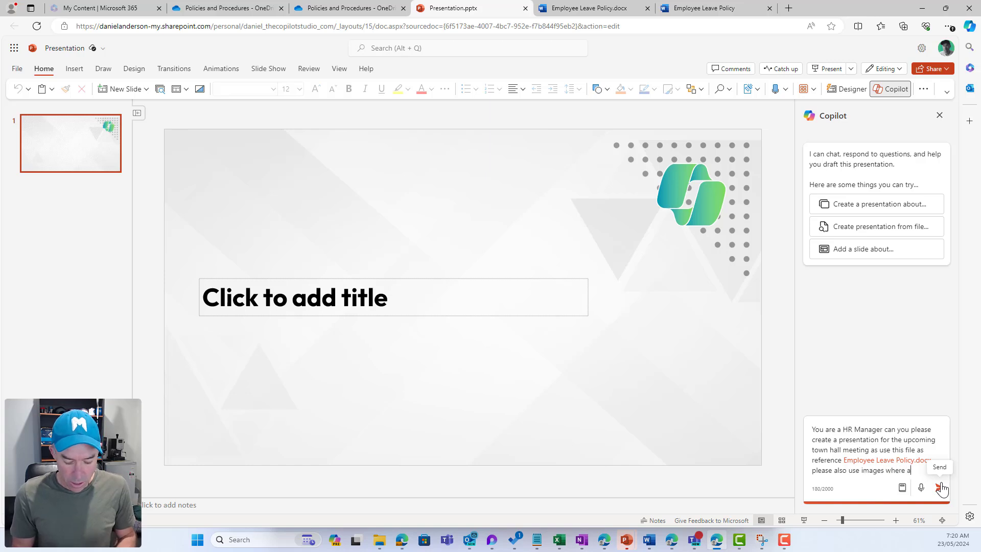
pyautogui.write('te')
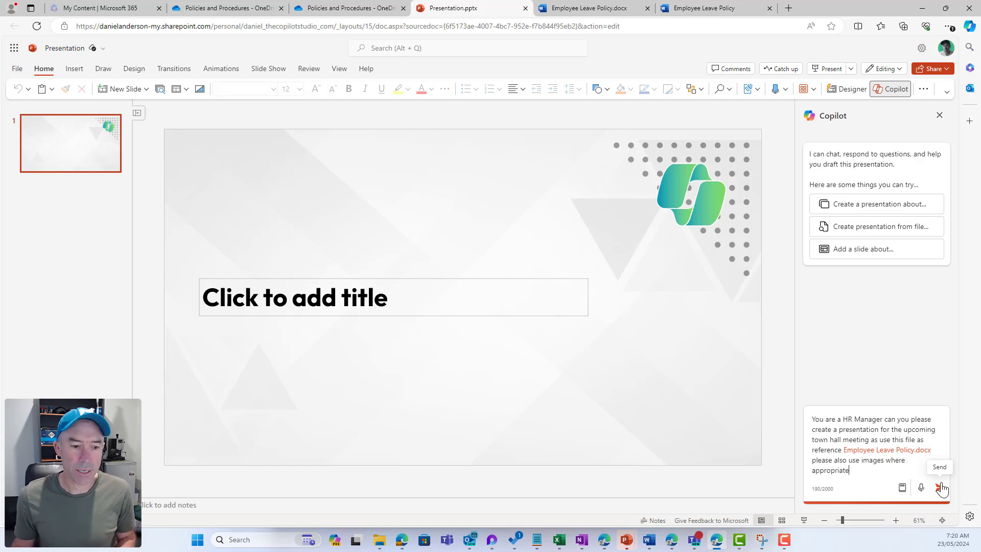
pyautogui.click(942, 488)
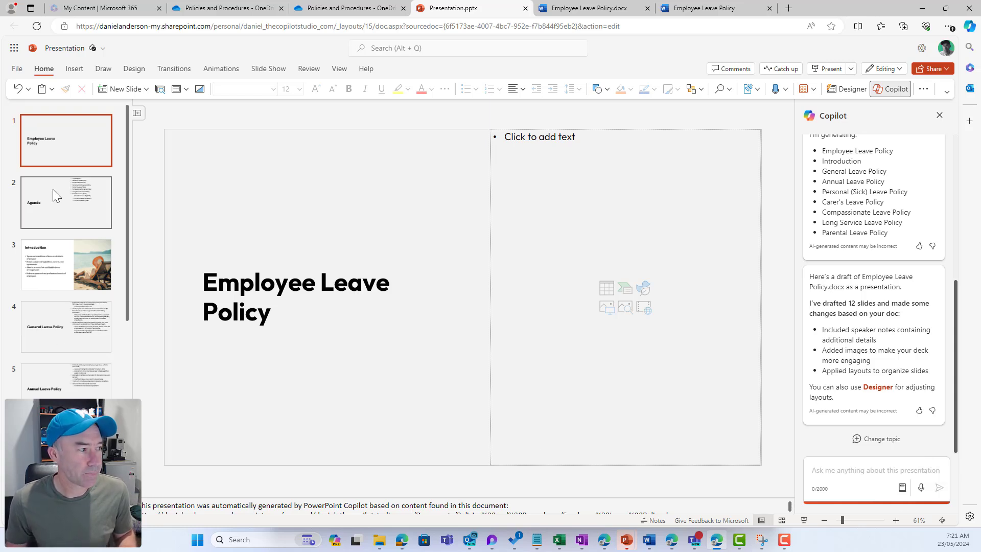
pyautogui.scroll(-2, 59, 200)
pyautogui.scroll(-3, 59, 200)
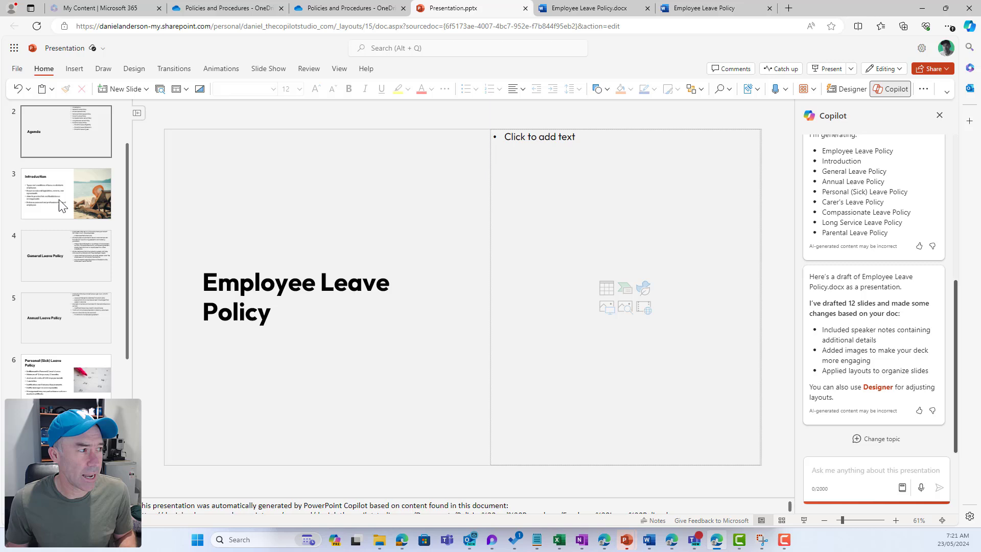
pyautogui.scroll(3, 60, 200)
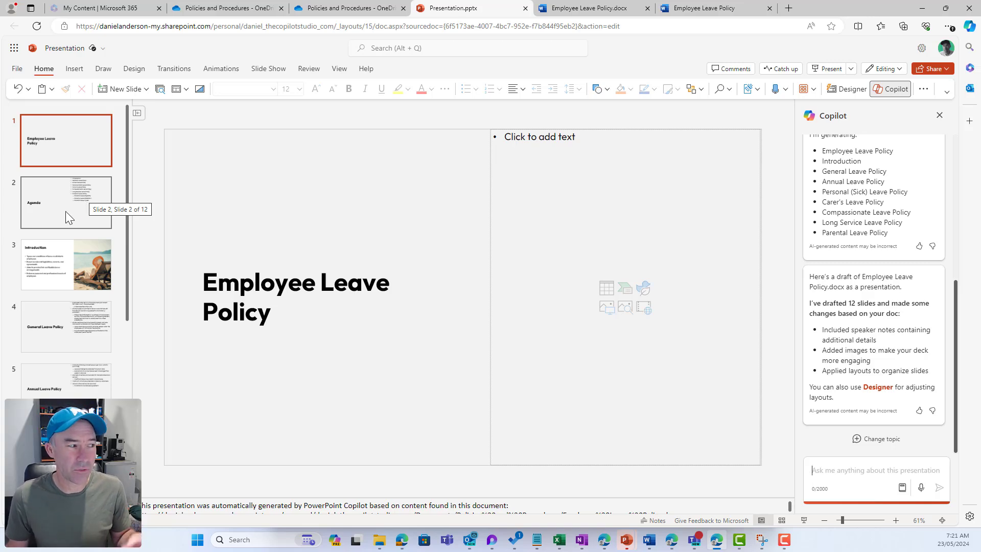
pyautogui.click(67, 278)
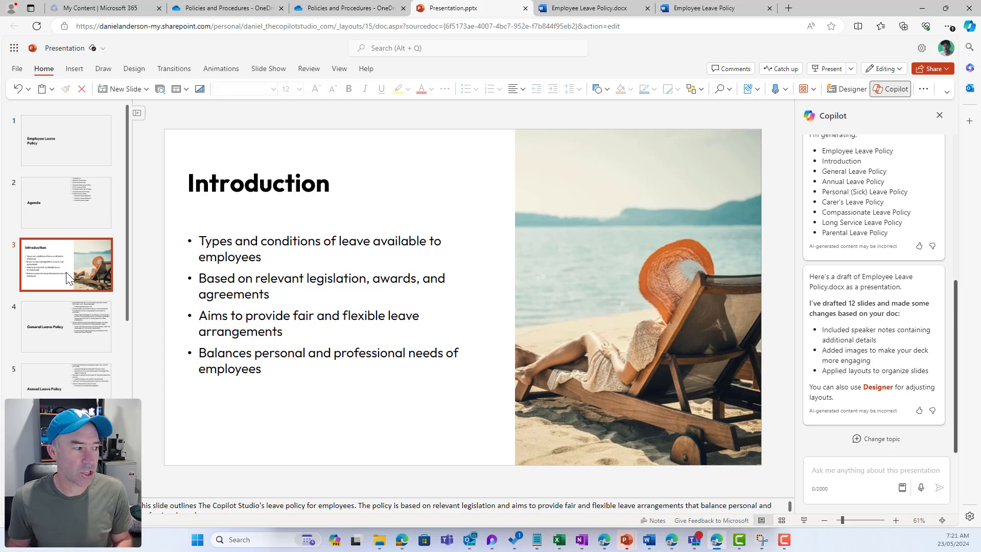
pyautogui.press('Down')
pyautogui.press('Down')
pyautogui.press('Up')
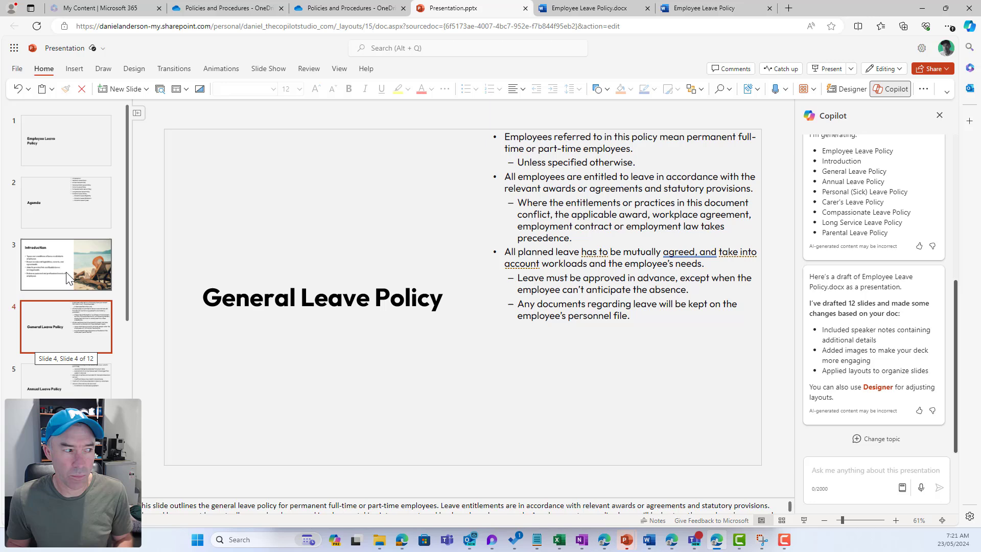
pyautogui.press('Down')
pyautogui.press('Down')
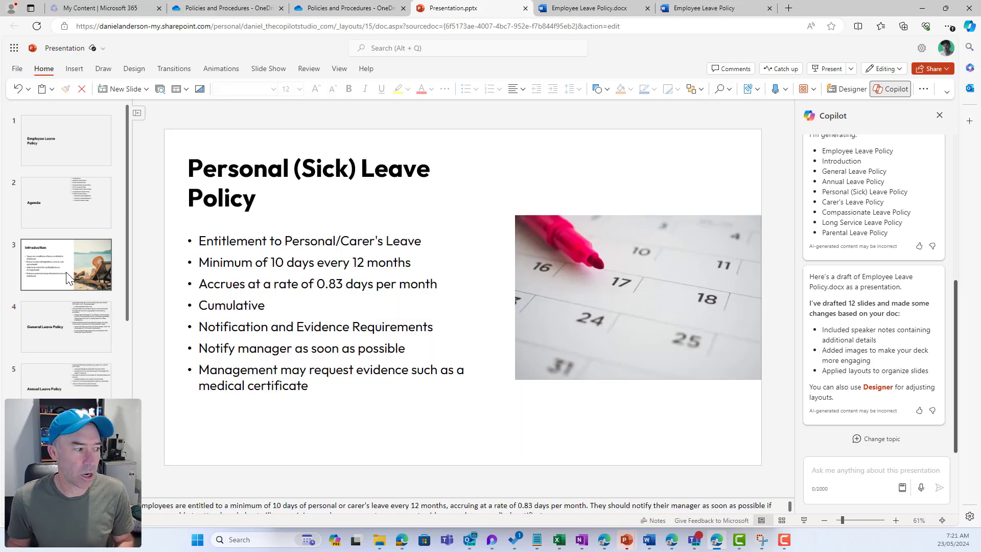
pyautogui.press('Down')
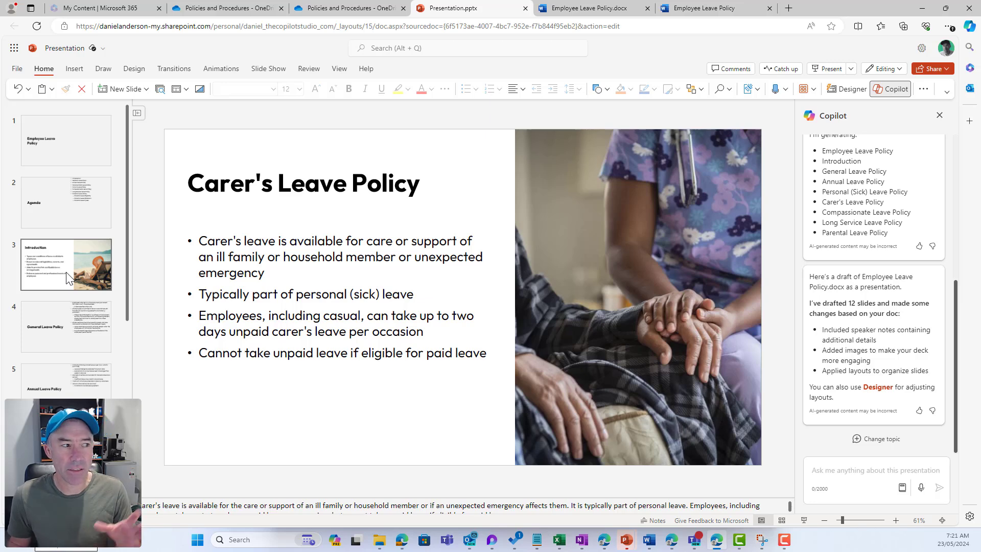
pyautogui.press('Down')
pyautogui.press('Down')
pyautogui.press('Down')
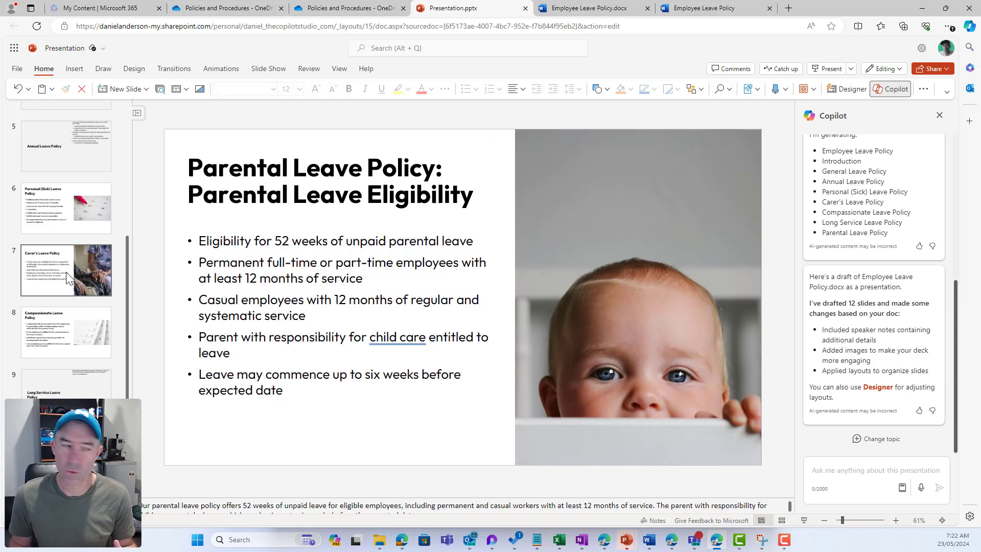
pyautogui.scroll(-2, 68, 278)
pyautogui.scroll(-2, 68, 278)
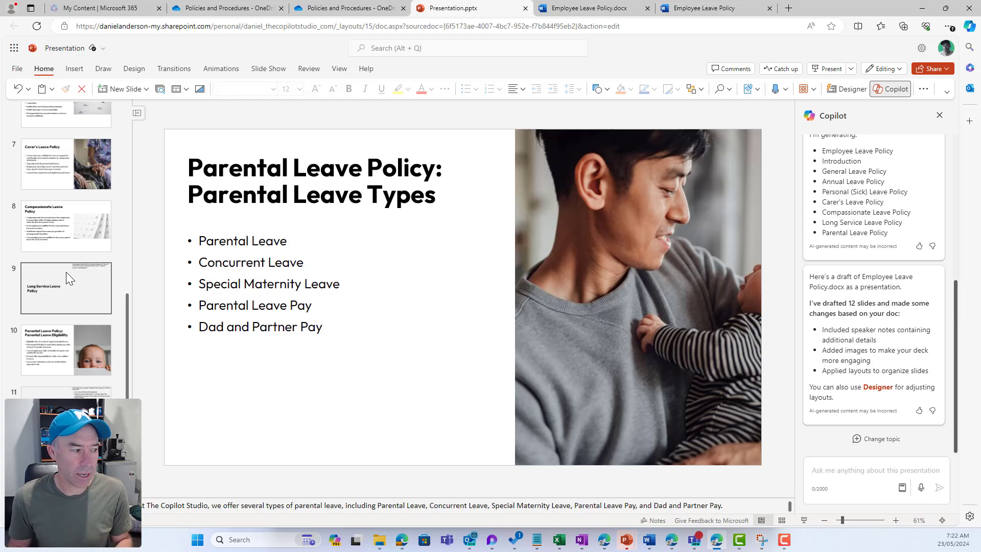
pyautogui.press('pageup')
pyautogui.press('pageup')
pyautogui.press('pageup')
pyautogui.press('pageup')
pyautogui.press('pageup')
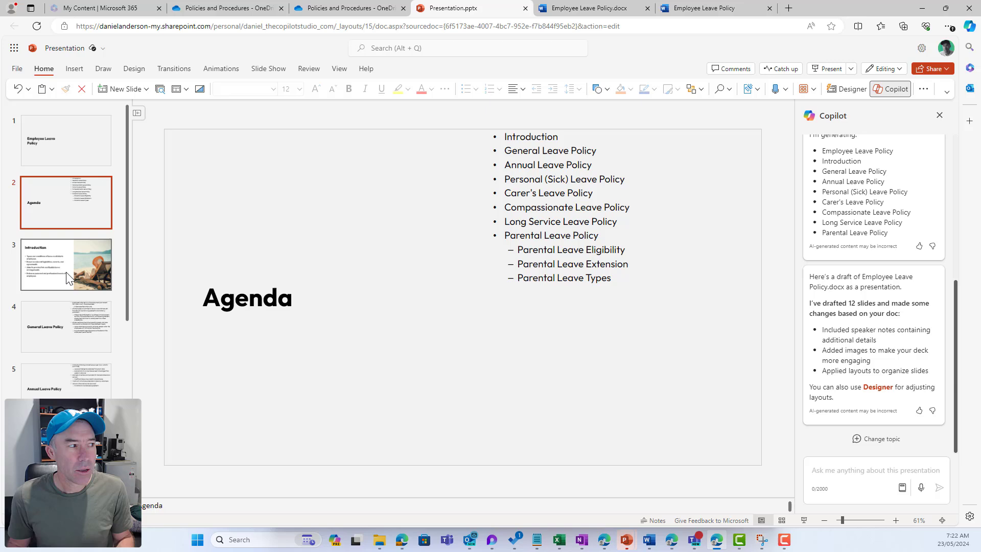
pyautogui.press('pageup')
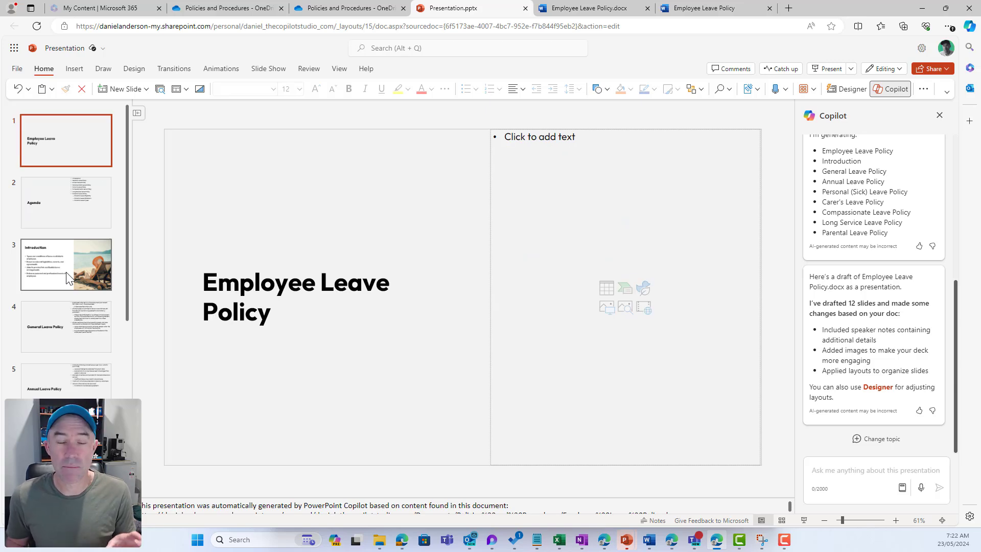